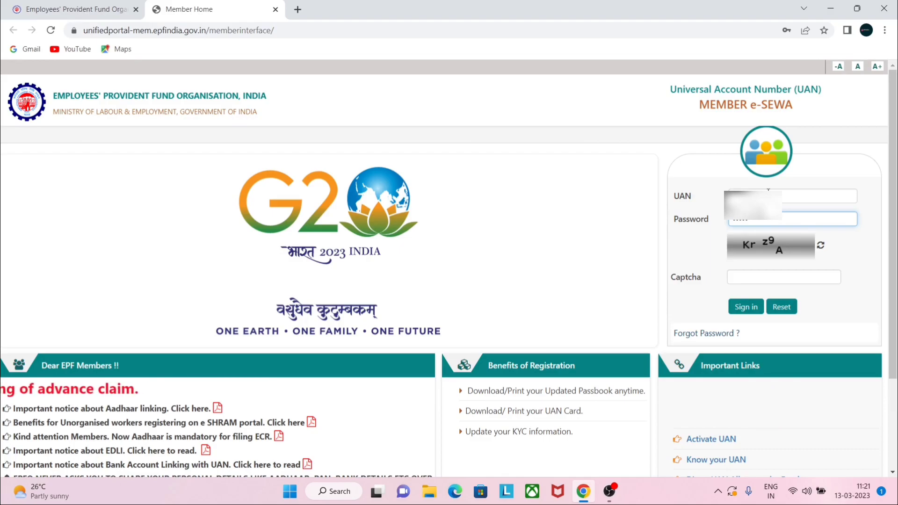
- Sign in to the member portal with the account password and the displayed captcha, and postpone the e-nomination filing alert
type("•")
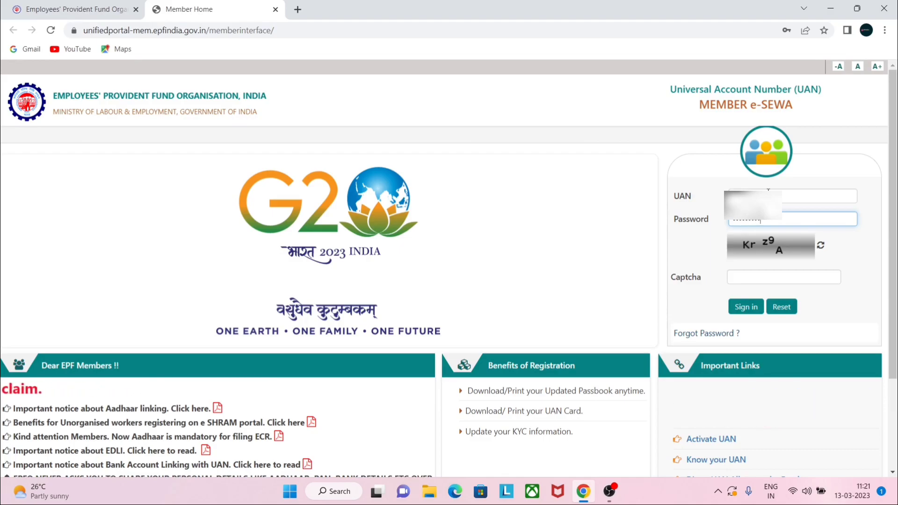
key("Tab")
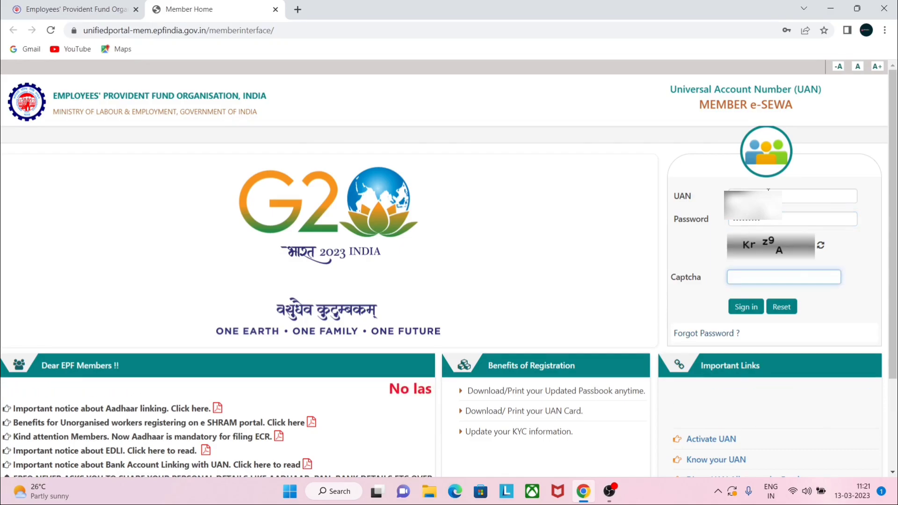
type("Krz")
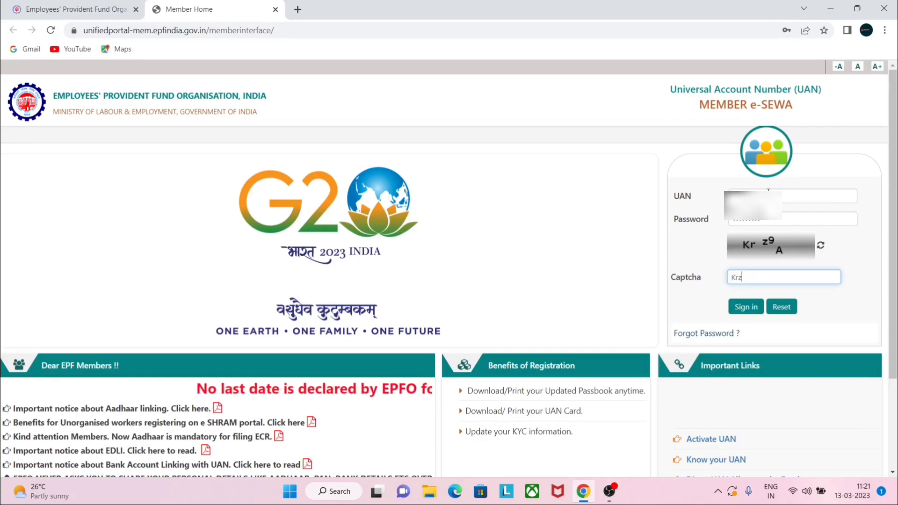
type("9")
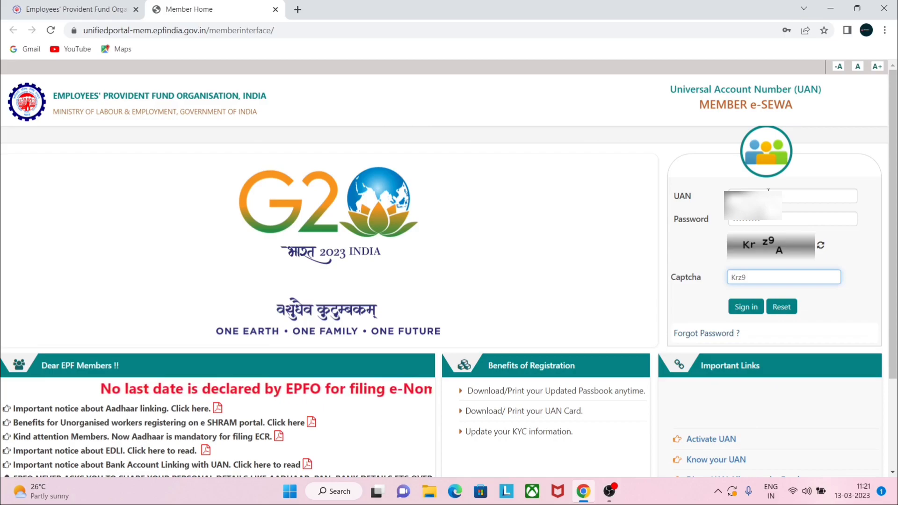
type("A")
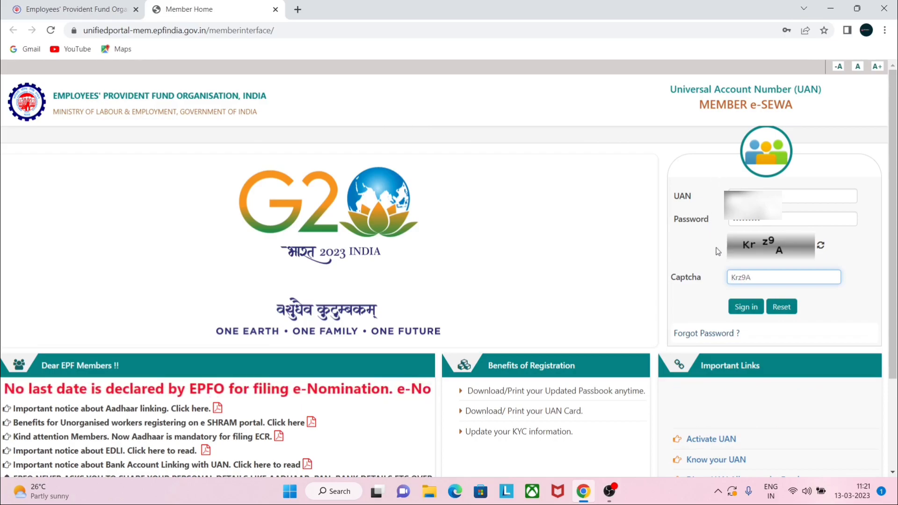
left_click(748, 308)
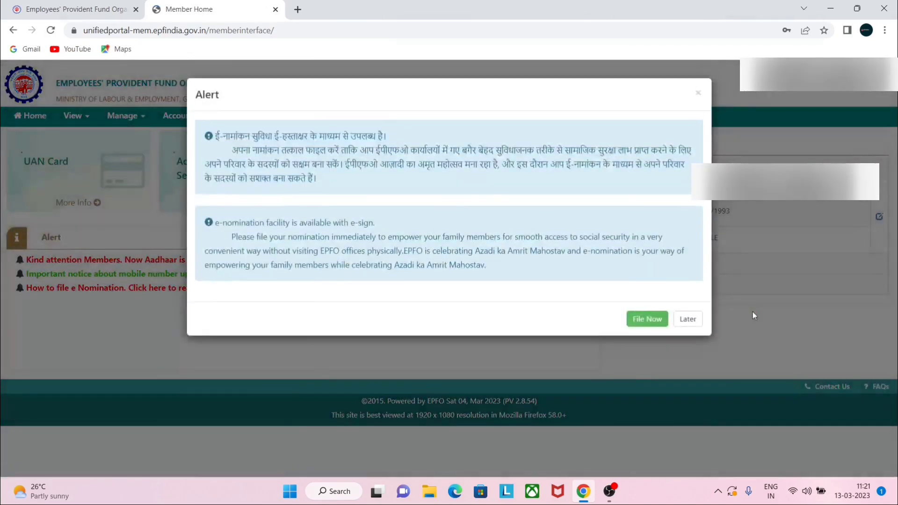
left_click(694, 322)
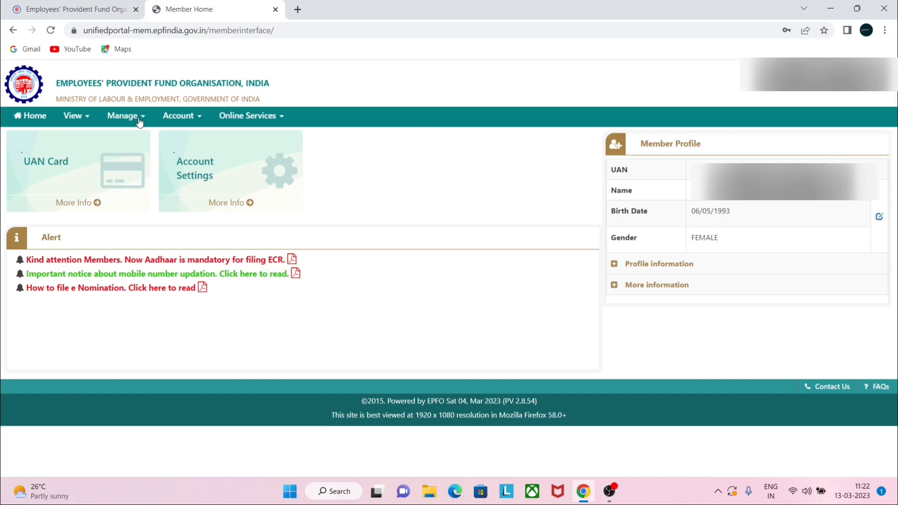
- Open the member passbook site and log in with the UAN, account password and displayed captcha
left_click(73, 116)
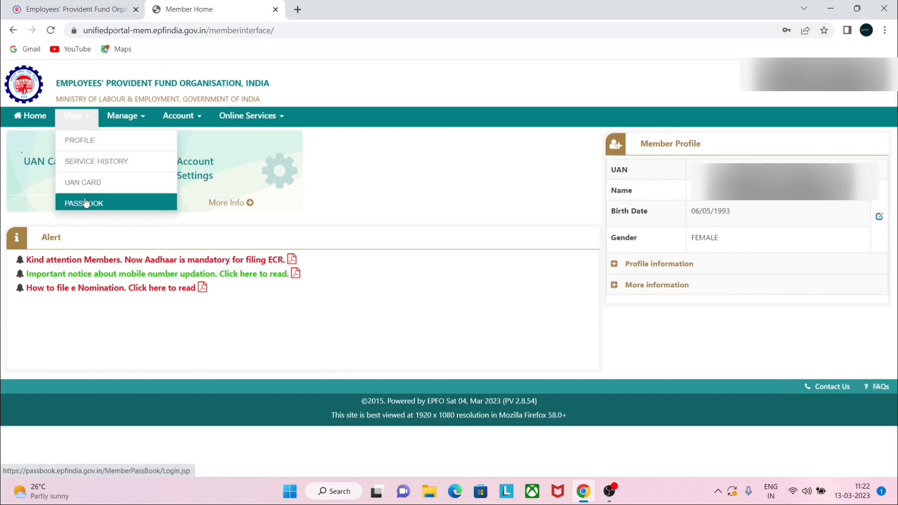
left_click(86, 201)
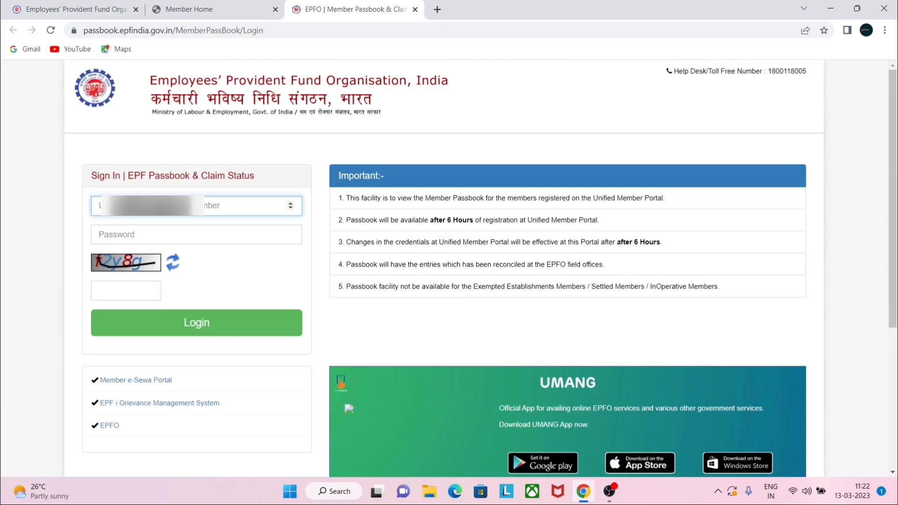
type("9")
key("ctrl+a")
type("1")
left_click(140, 234)
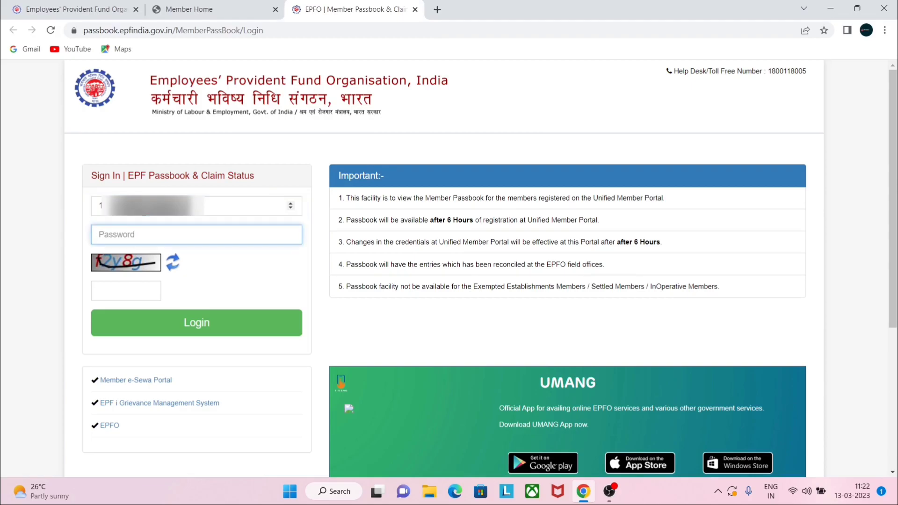
type("*********")
key("Tab")
key("Tab")
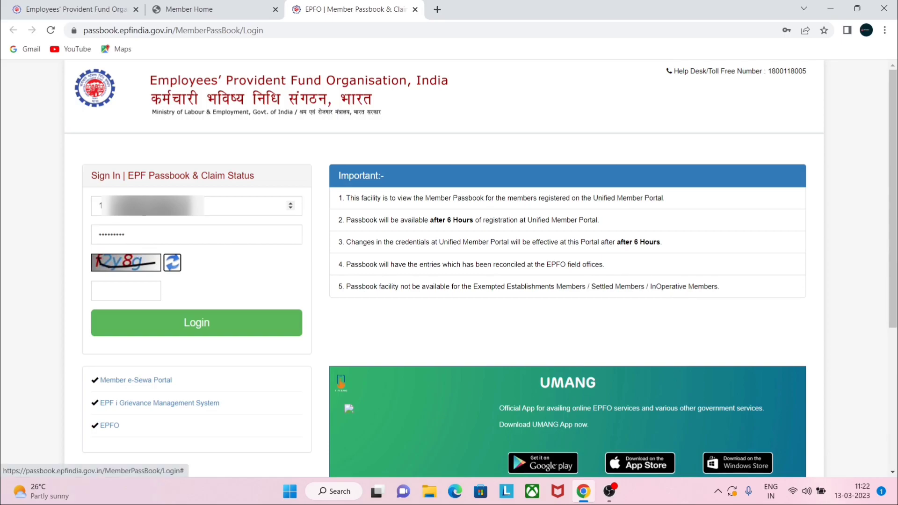
type("f2")
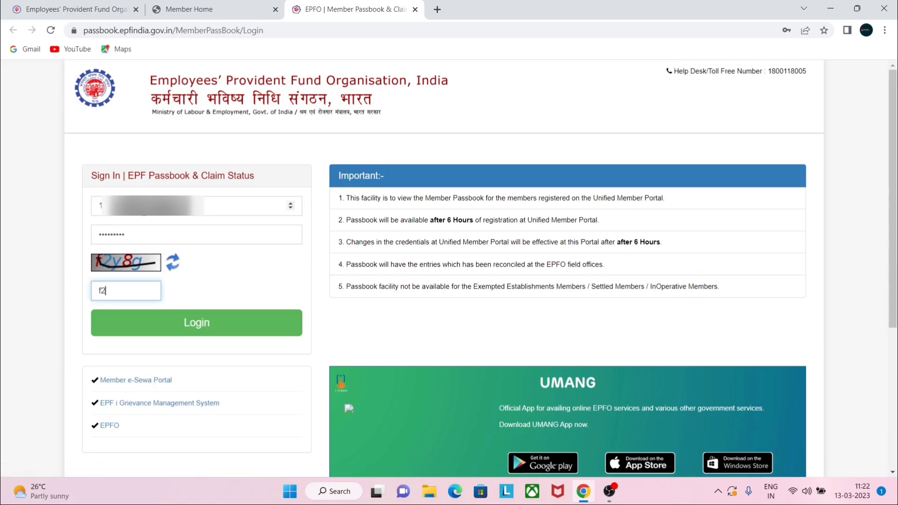
type("y8g")
left_click(198, 330)
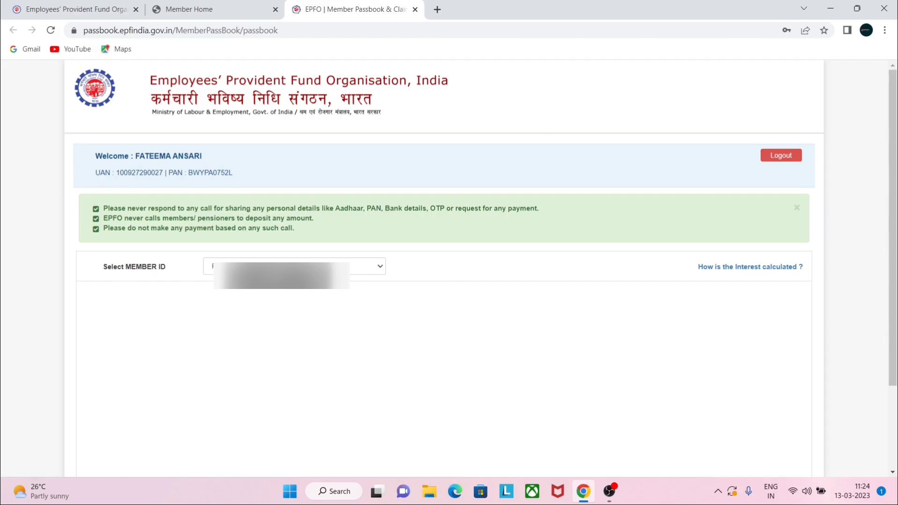
- Select the second member ID, open its yearly passbook and review the monthly contributions for 2022-2023
left_click(372, 268)
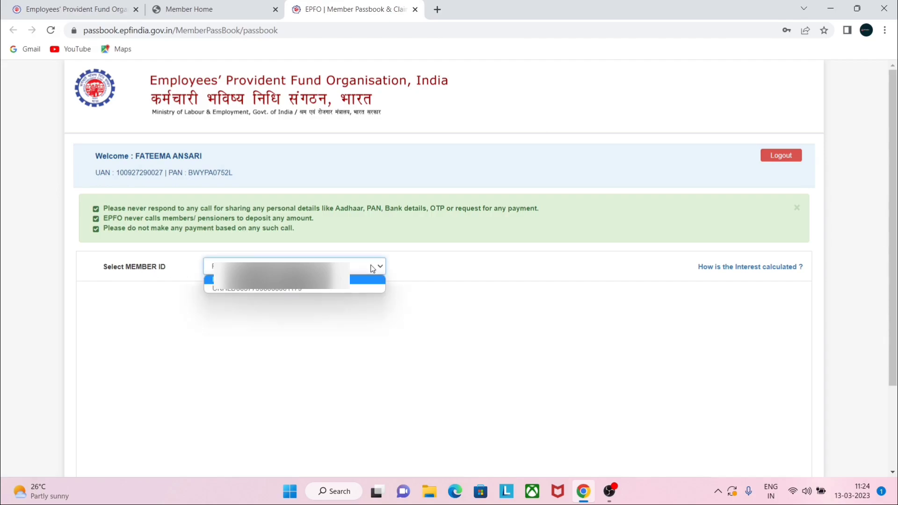
left_click(306, 289)
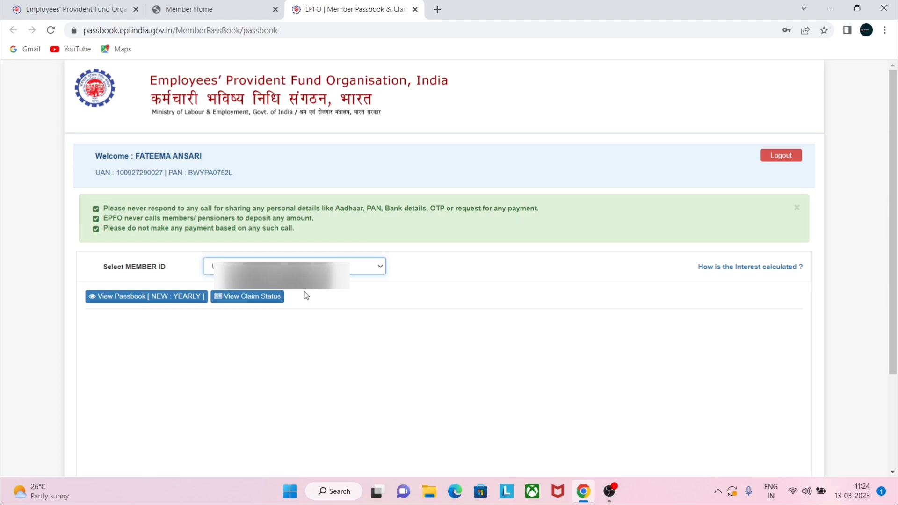
left_click(156, 299)
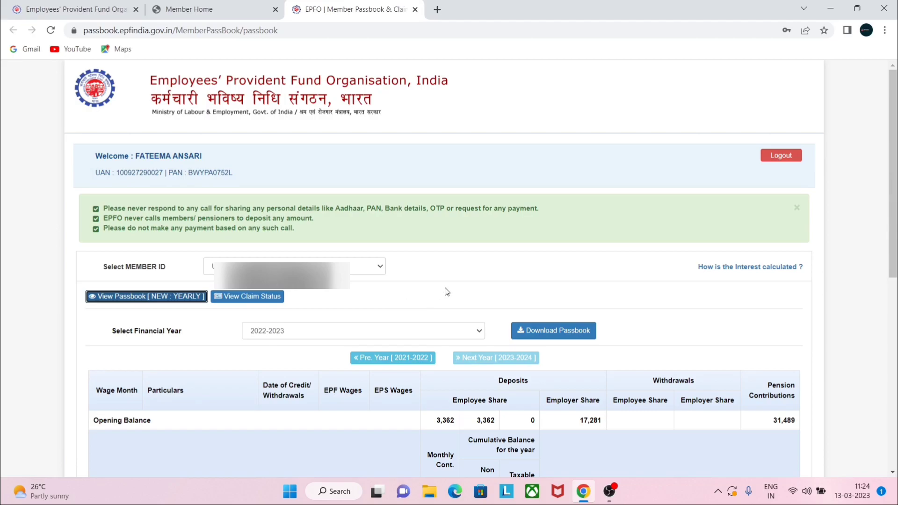
scroll(458, 290, "down", 8)
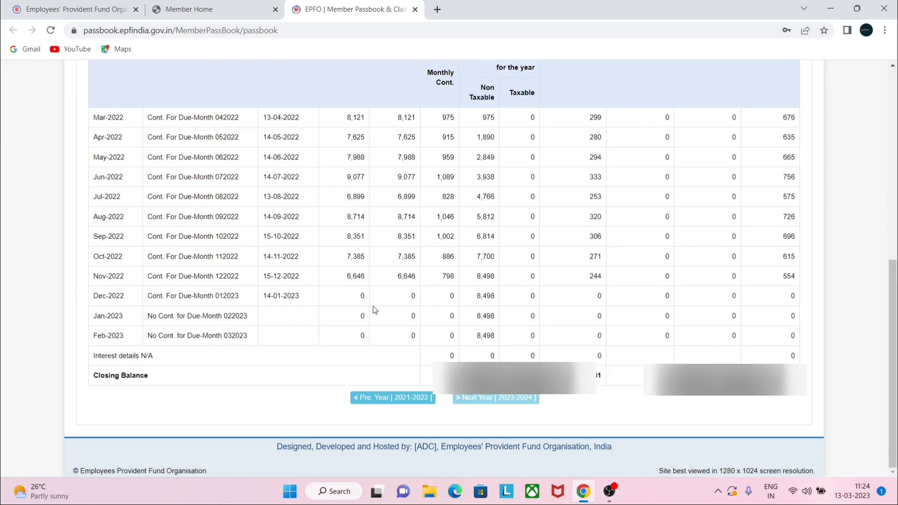
scroll(375, 310, "up", 1)
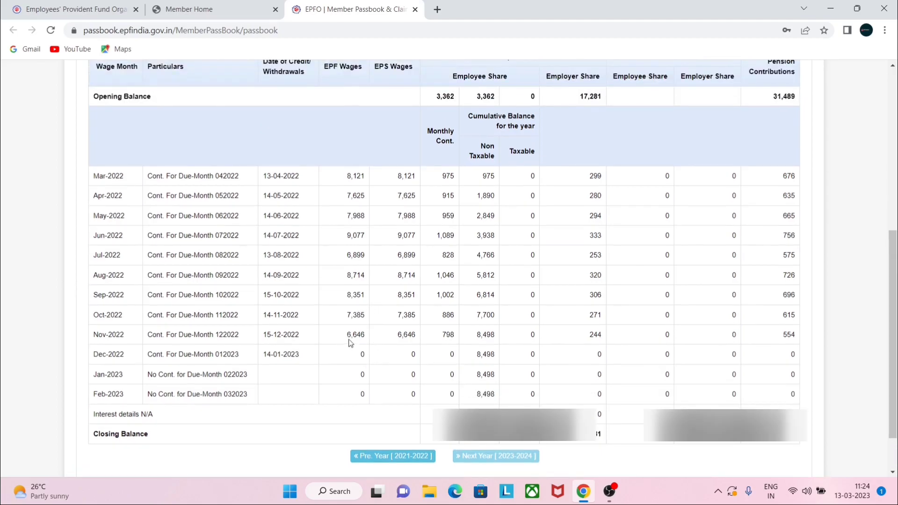
scroll(349, 343, "up", 7)
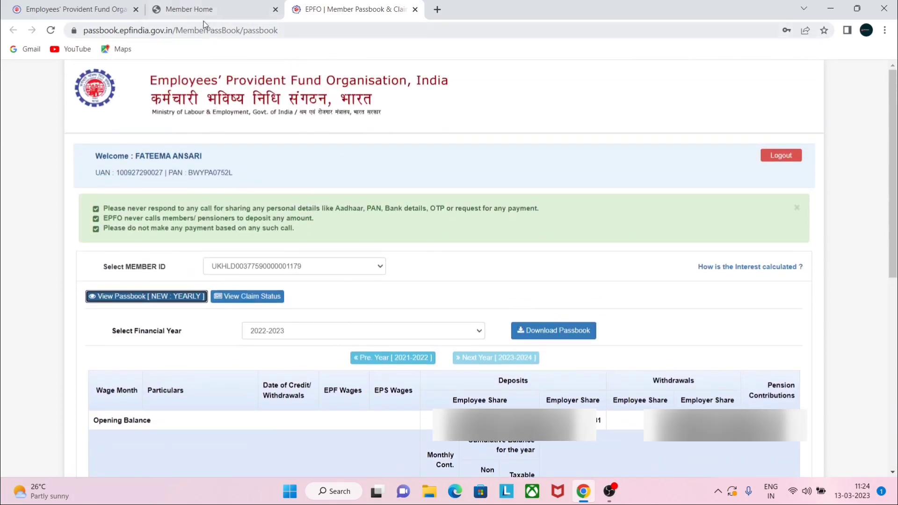
- Return to the member portal, open the Mark Exit page and select the listed employment
left_click(191, 10)
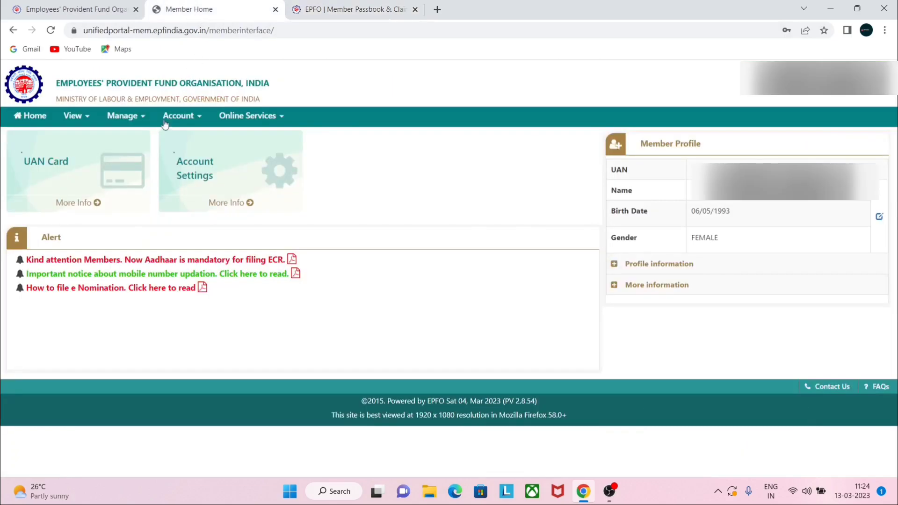
left_click(121, 117)
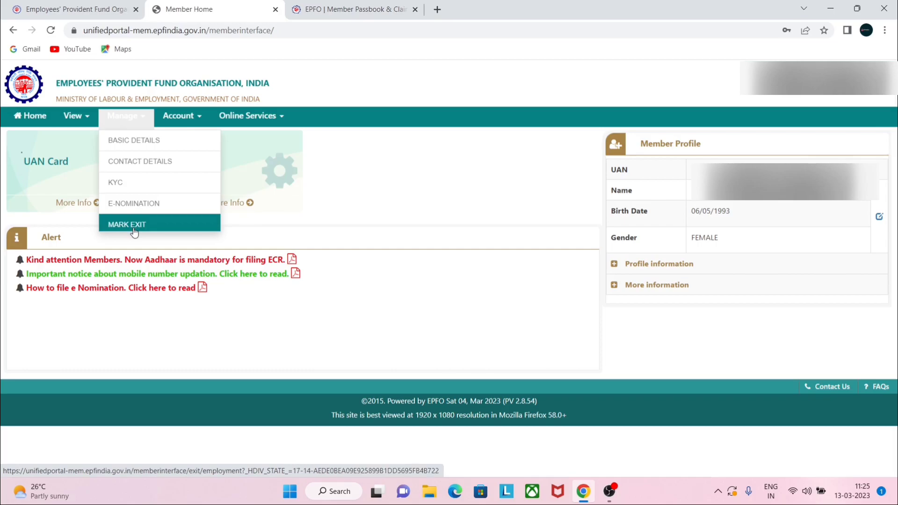
left_click(135, 229)
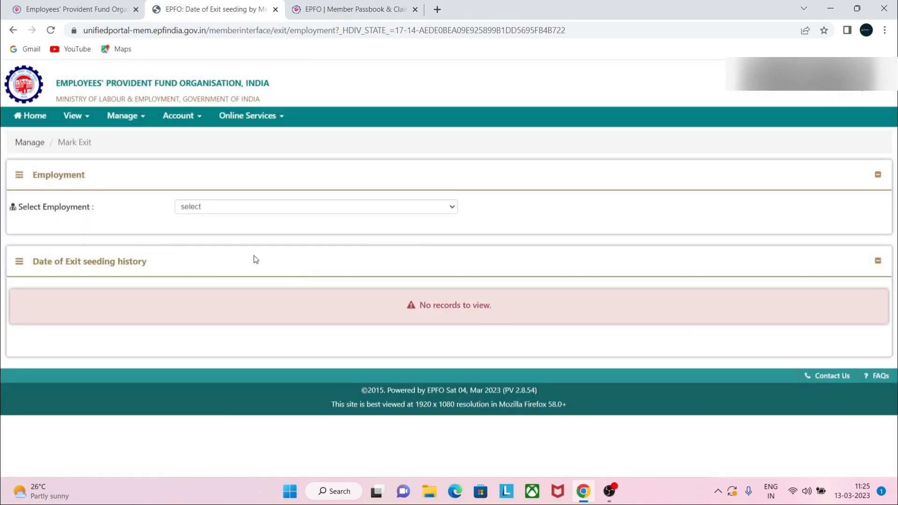
left_click(456, 209)
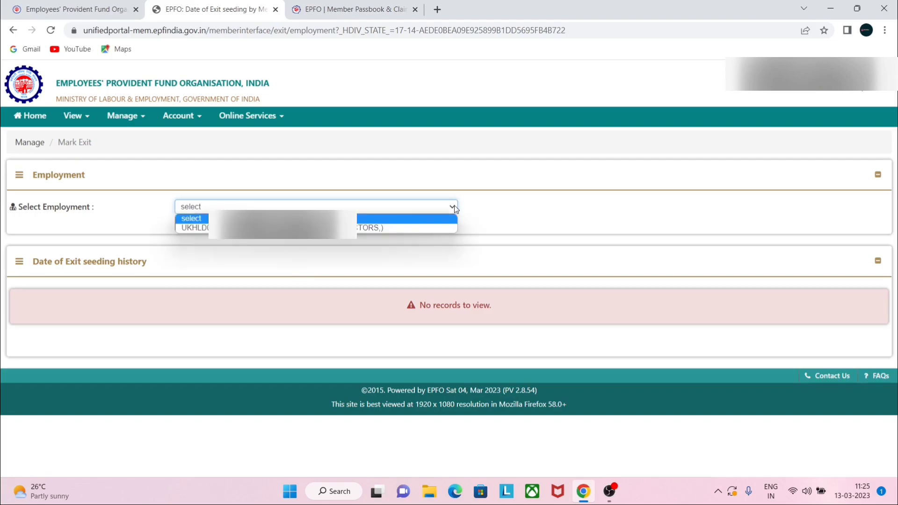
left_click(449, 228)
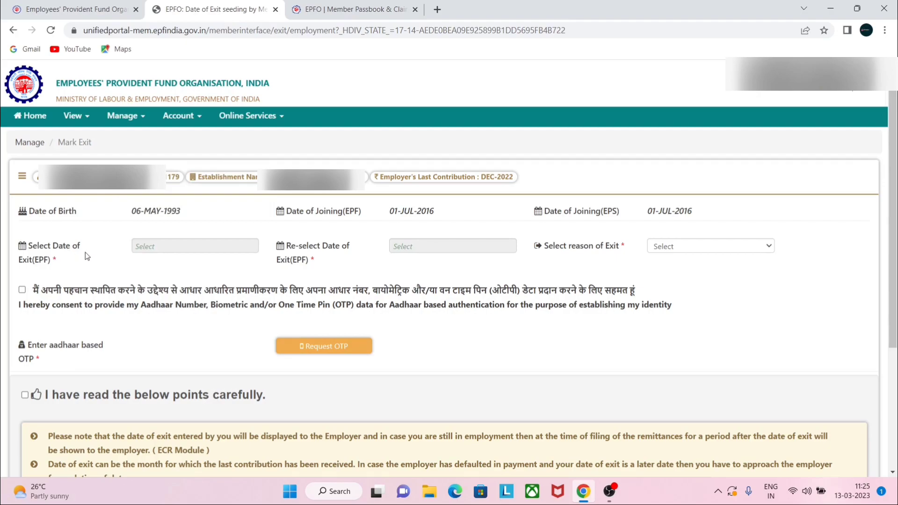
- Set both EPF date-of-exit fields to 01-December-2022 and the reason of exit to CESSATION (SHORT SERVICE) - Any other reason
mouse_move(157, 252)
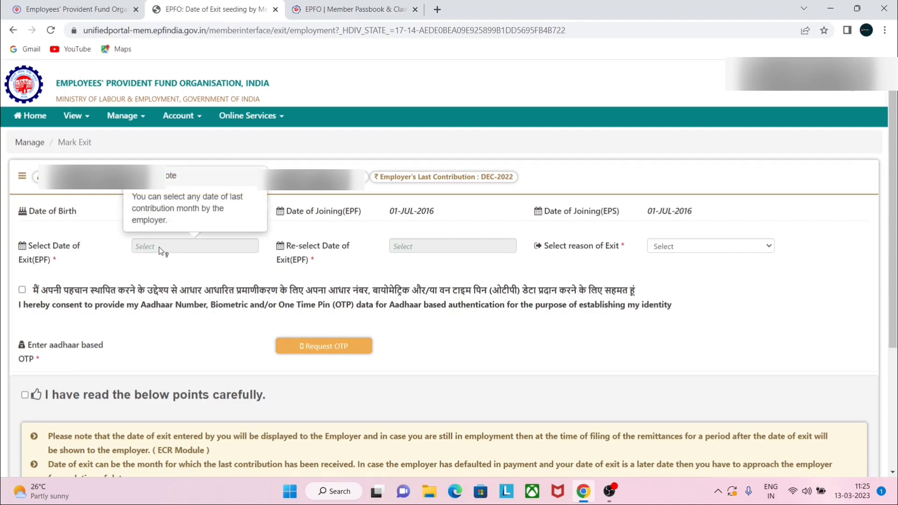
left_click(159, 245)
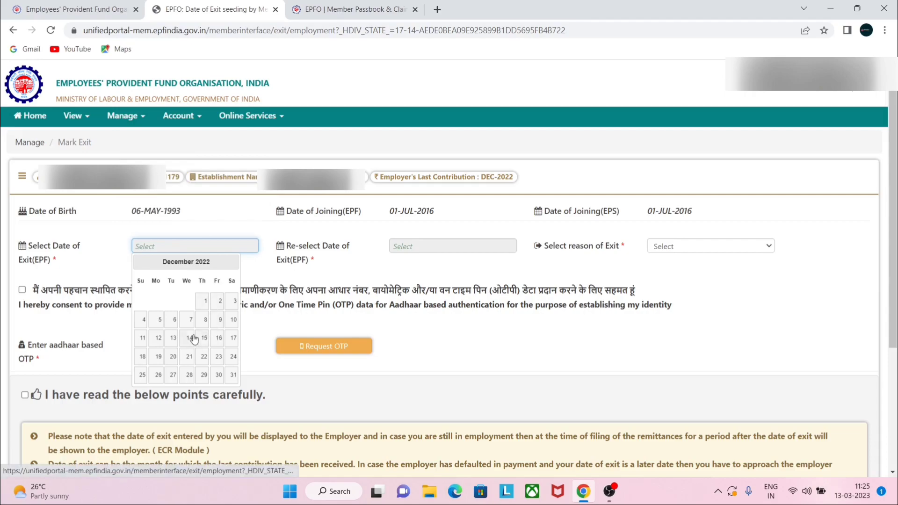
left_click(208, 303)
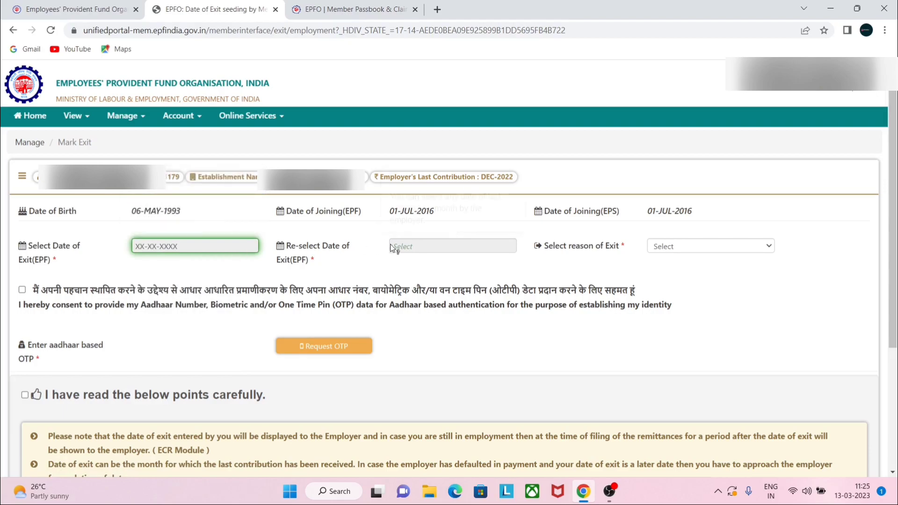
mouse_move(407, 247)
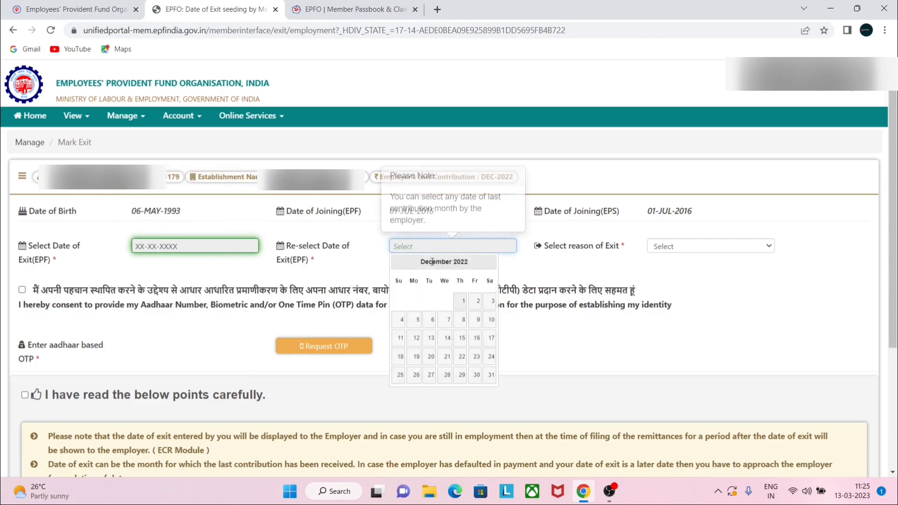
left_click(465, 305)
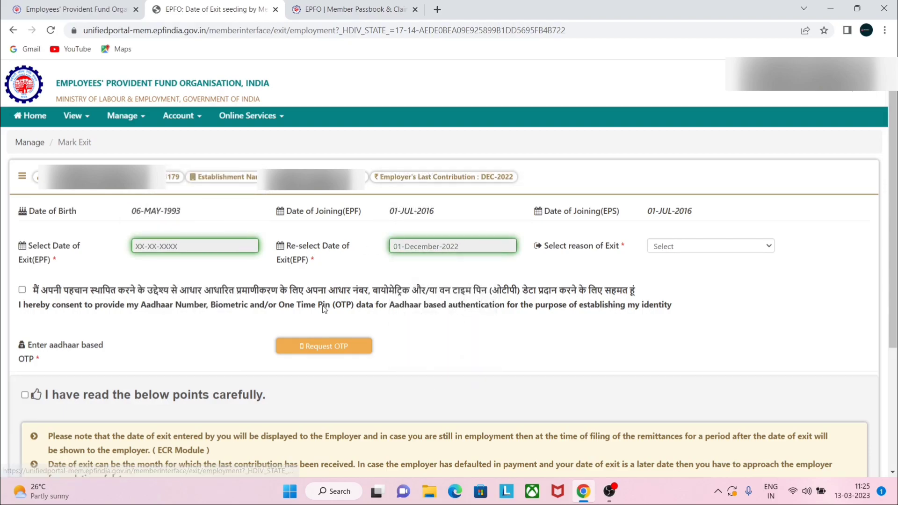
left_click(765, 248)
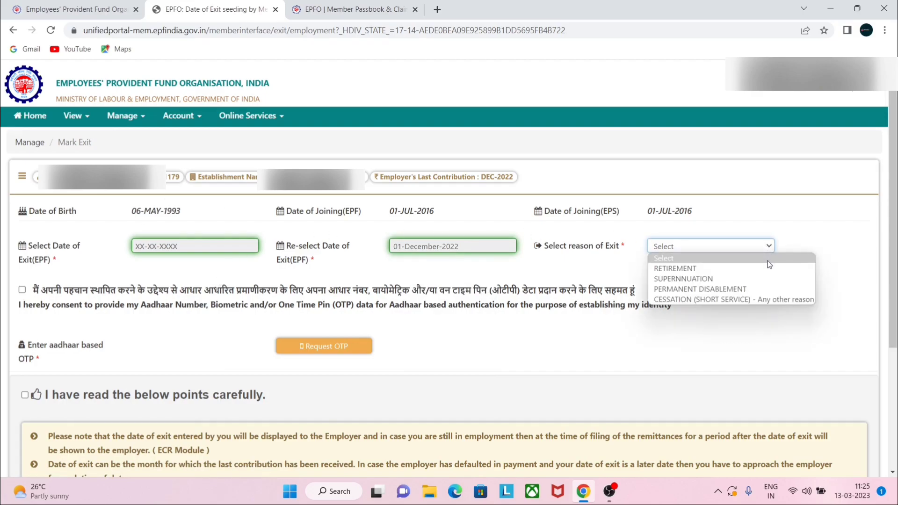
left_click(784, 301)
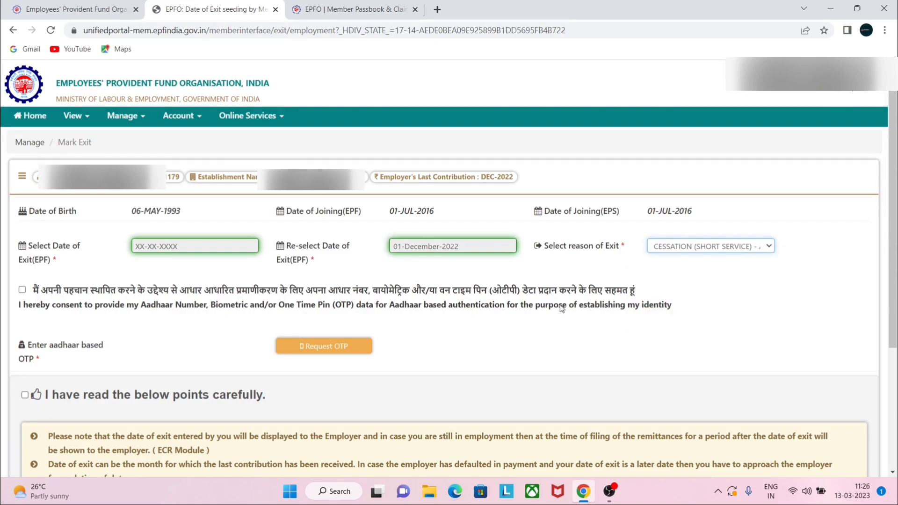
- Consent to Aadhaar-based authentication, request the OTP and enter the received 6-digit code in the Aadhaar OTP field
left_click(23, 290)
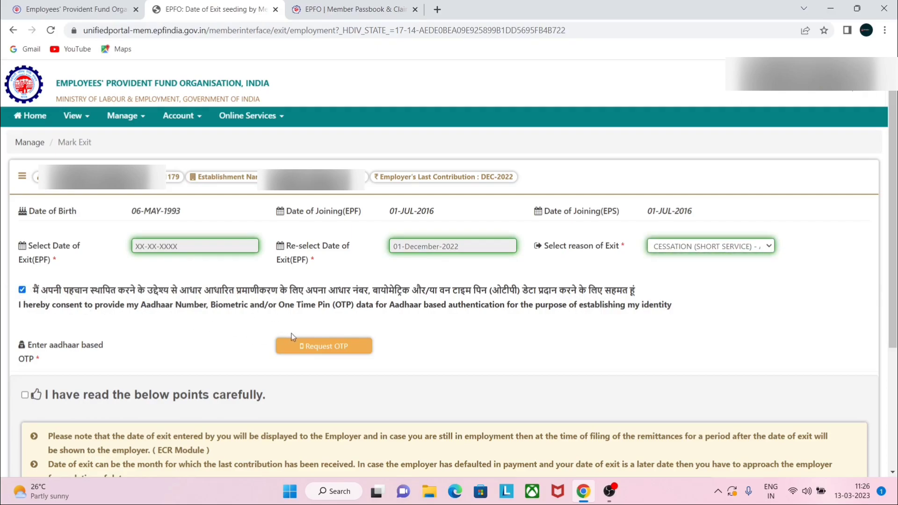
left_click(318, 347)
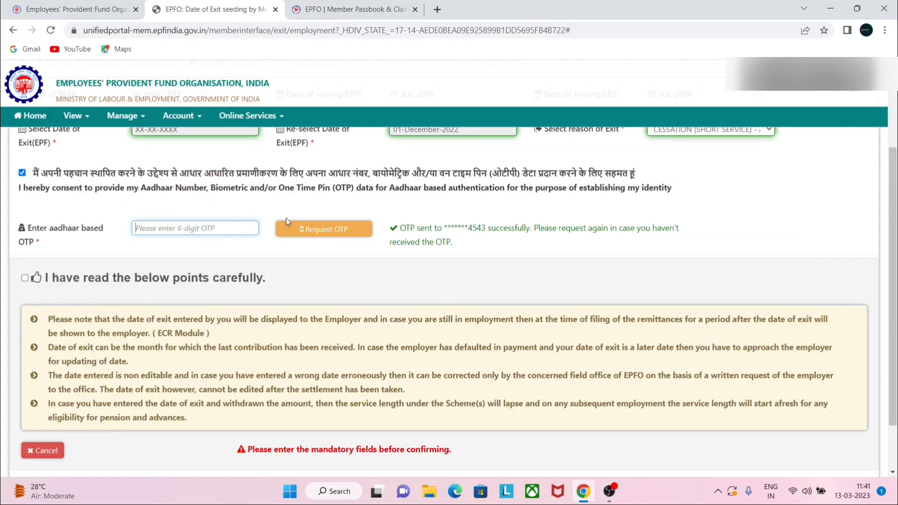
left_click(216, 232)
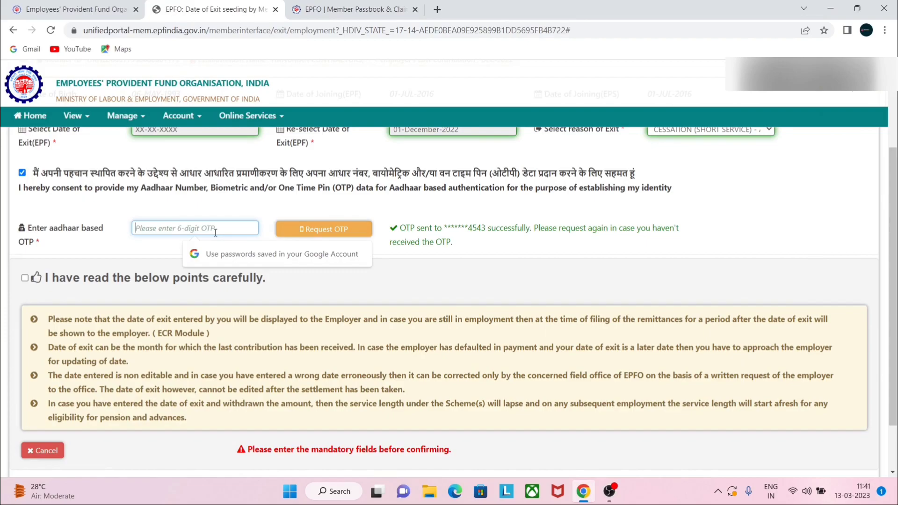
type("••••")
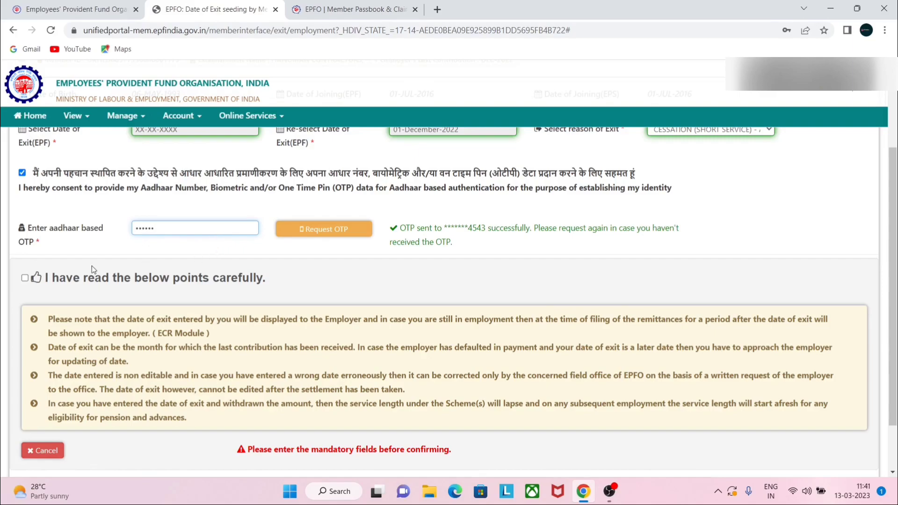
- Acknowledge having read the exit-date points, submit the exit details and confirm the Date of Exit update
left_click(25, 278)
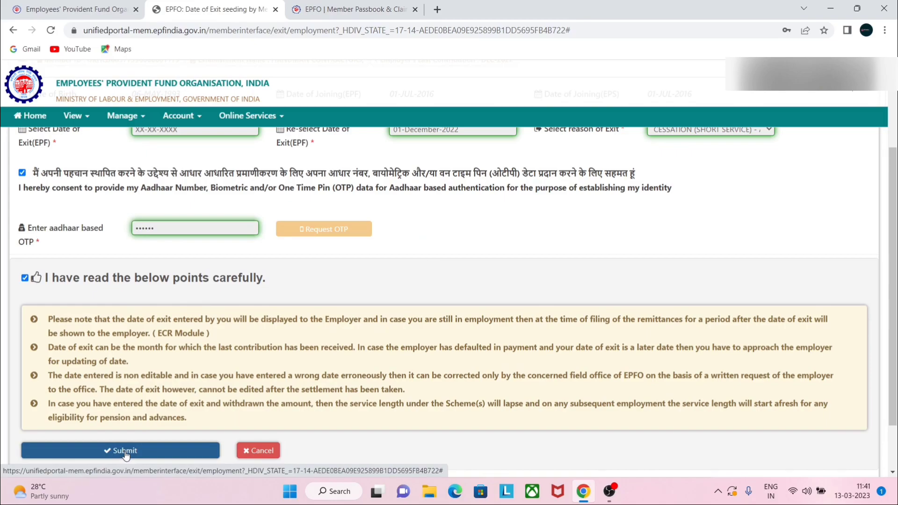
left_click(125, 450)
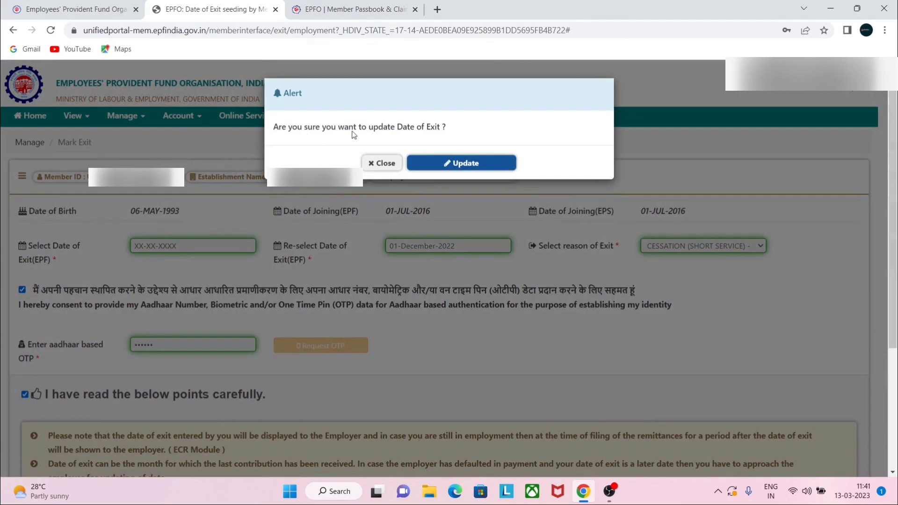
left_click(465, 169)
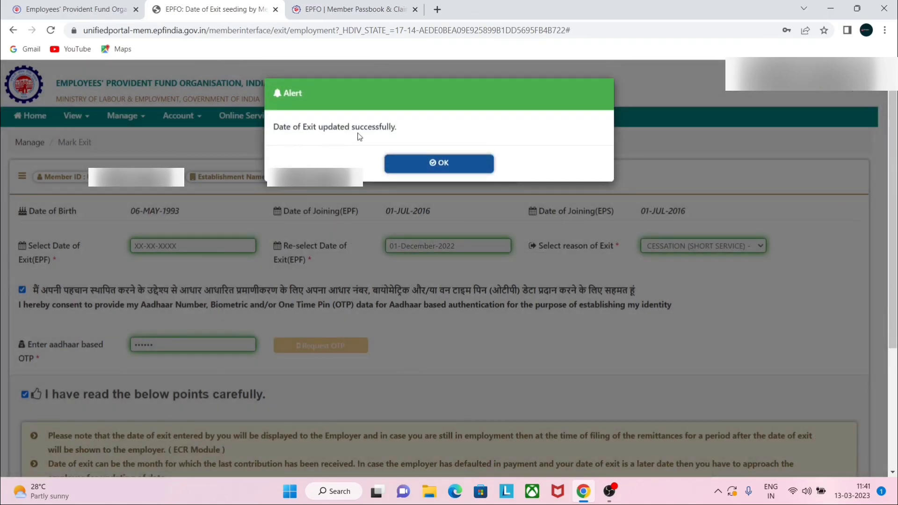
left_click(447, 161)
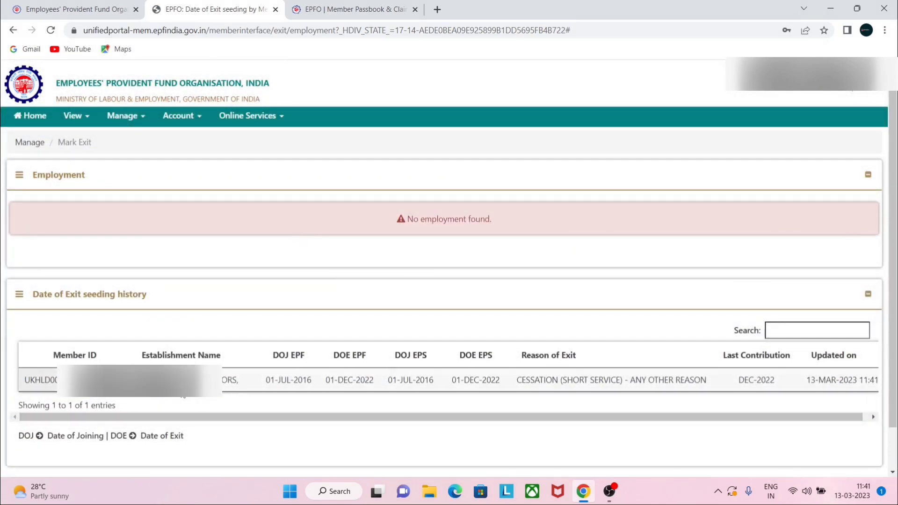
- Review the Date of Exit seeding history for the employment and open the Mark Exit page again
scroll(561, 378, "down", 1)
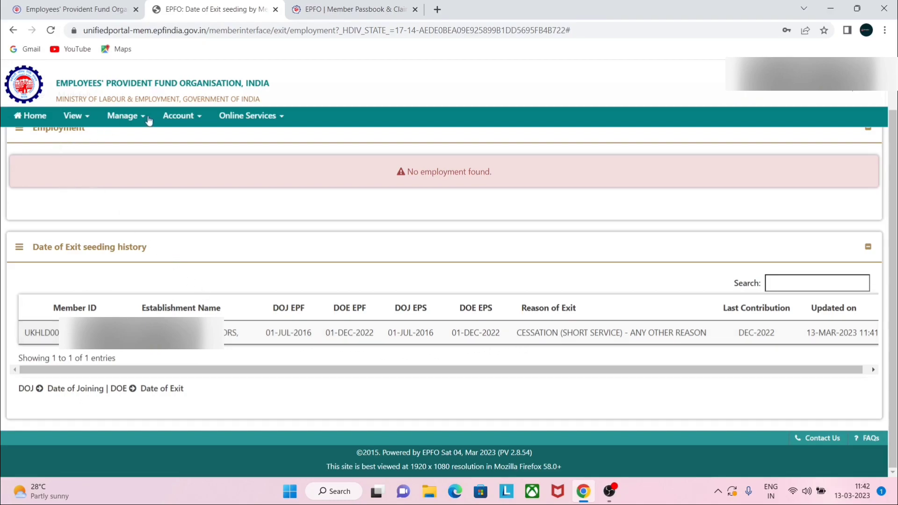
left_click(131, 122)
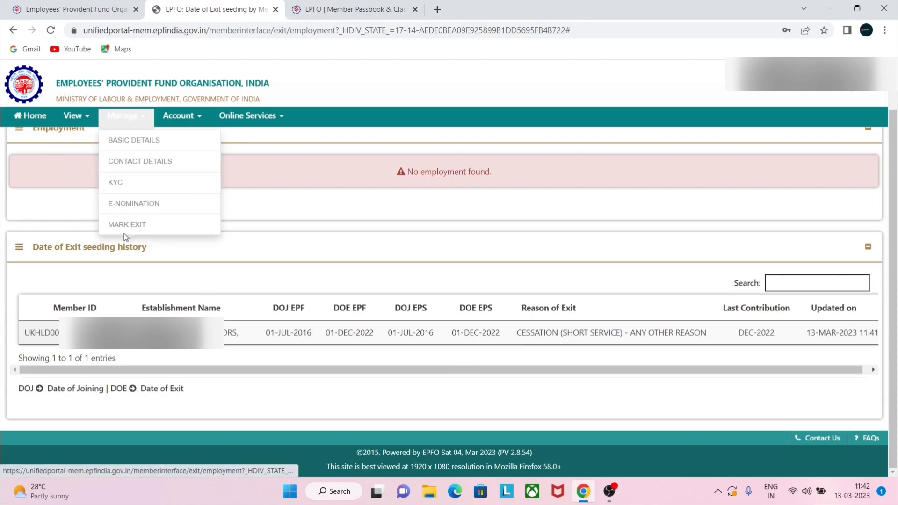
left_click(141, 228)
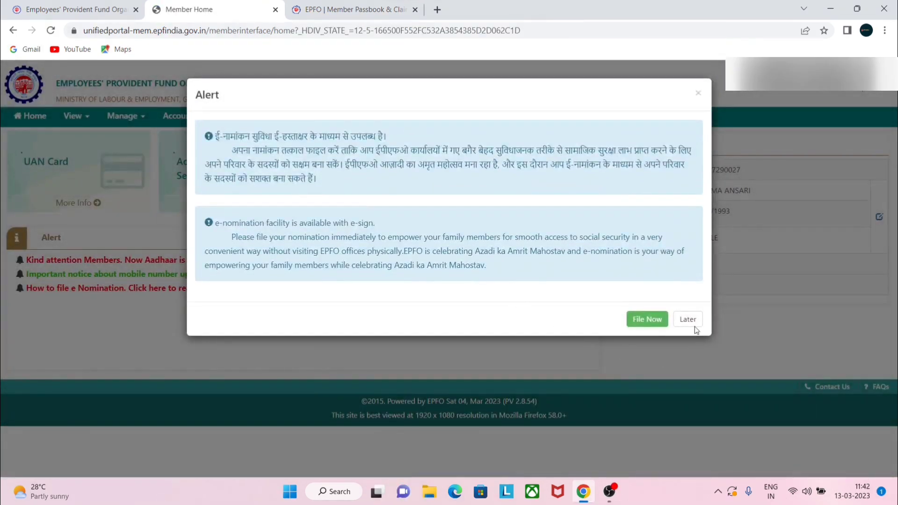
- Postpone filing the e-nomination in the alert on the member home page
left_click(695, 322)
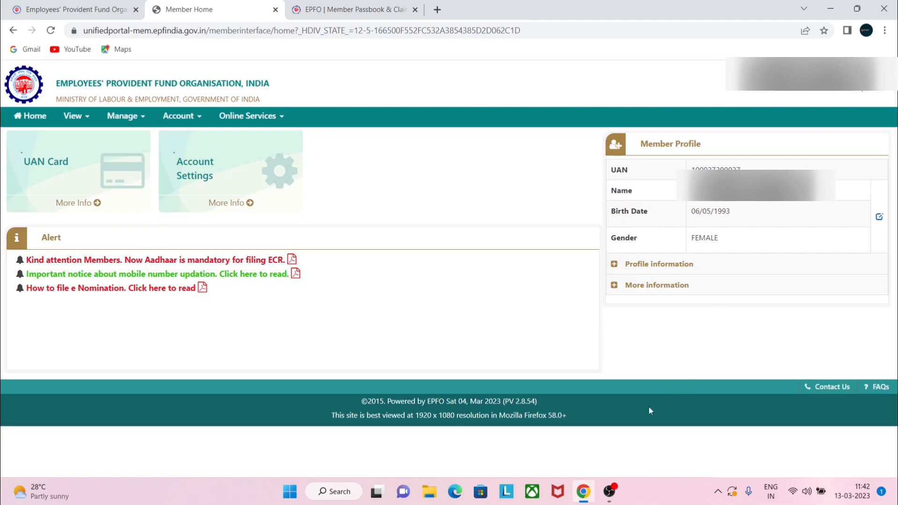
mouse_move(612, 491)
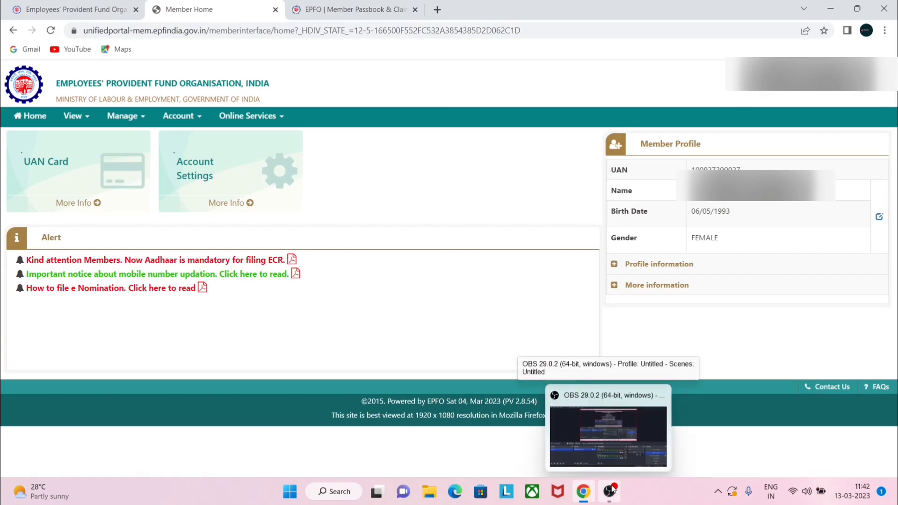